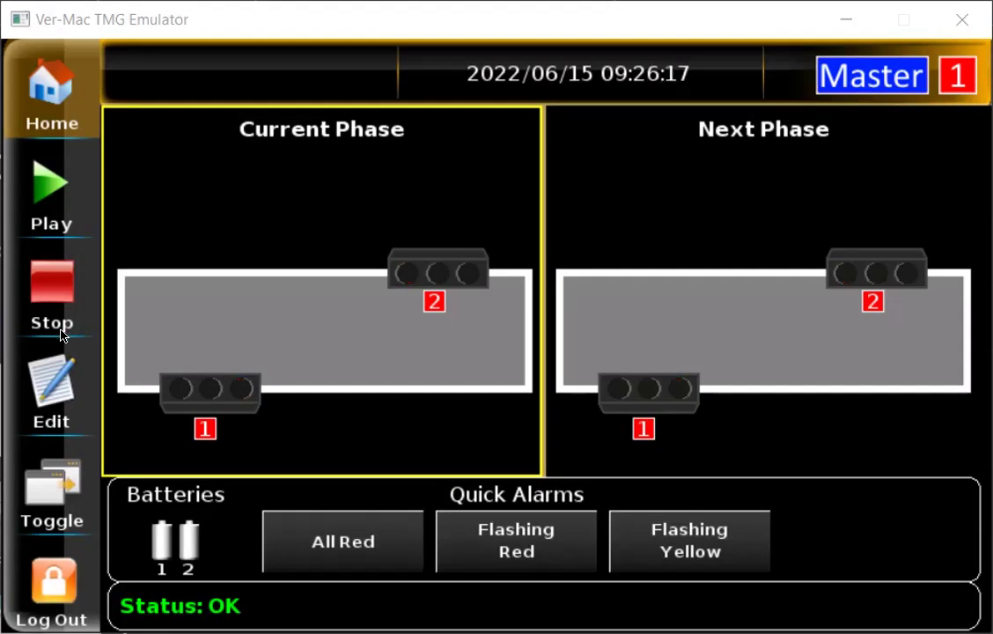
- Add a second 10 s green / 3 s yellow phase to the untitled plan and open phase 1
left_click(52, 387)
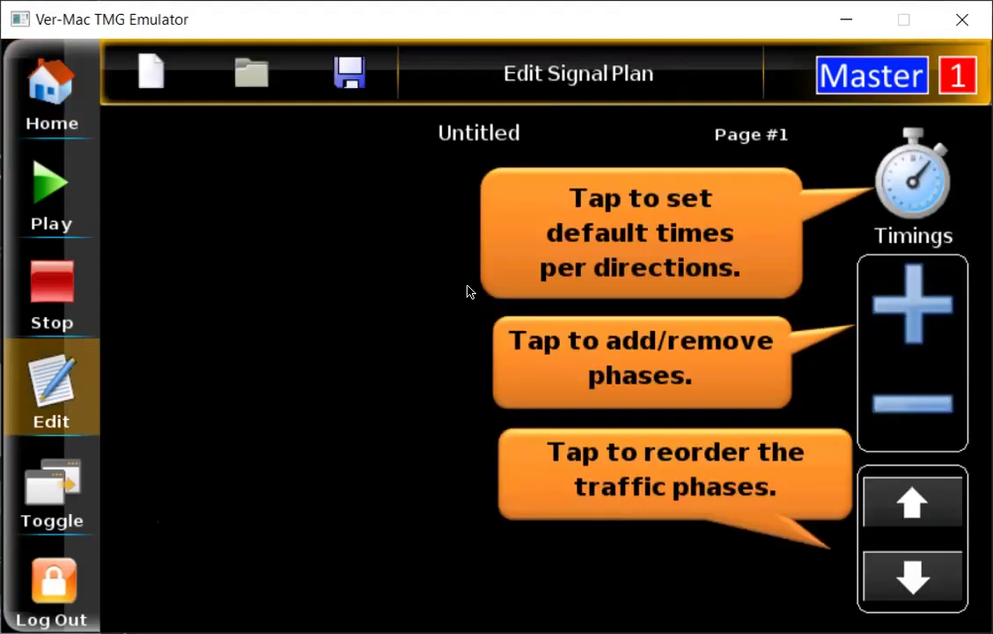
left_click(810, 280)
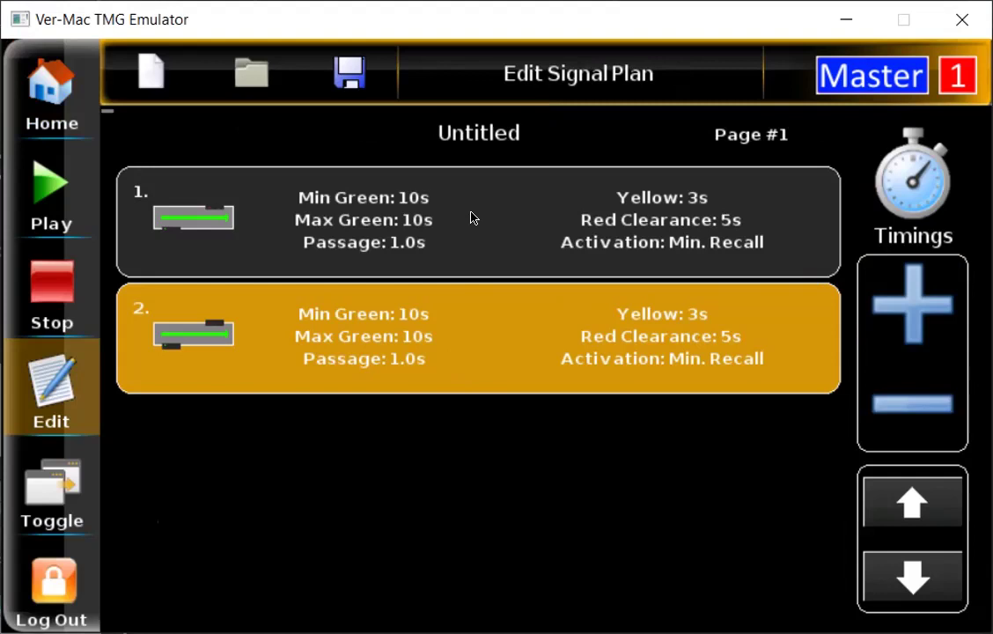
left_click(471, 217)
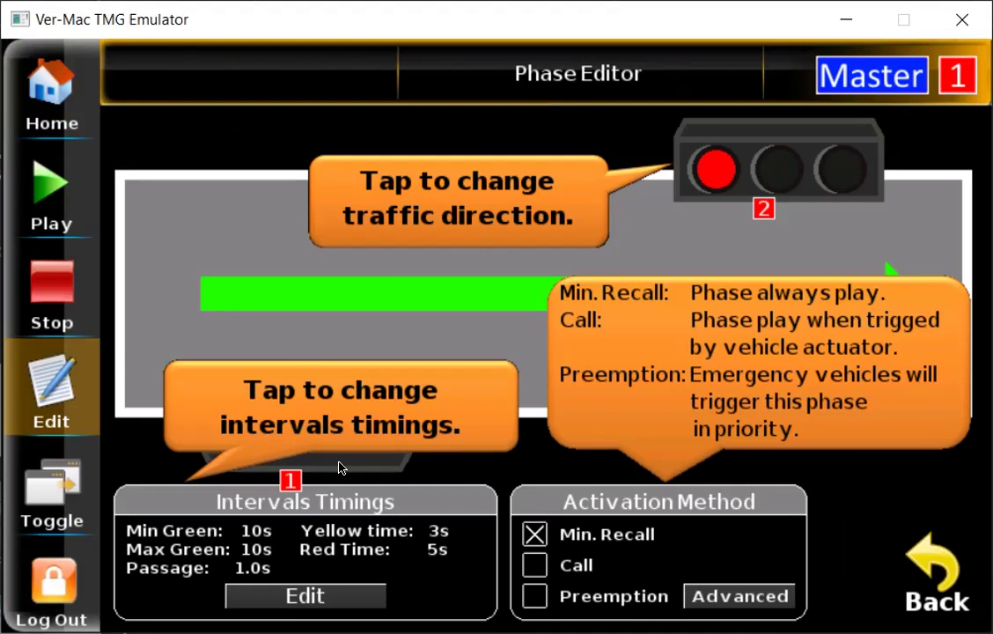
- Bring up phase 1's interval timings (10, 10, 1.0, 3, 5), keeping Max Green at 10
left_click(321, 535)
left_click(324, 533)
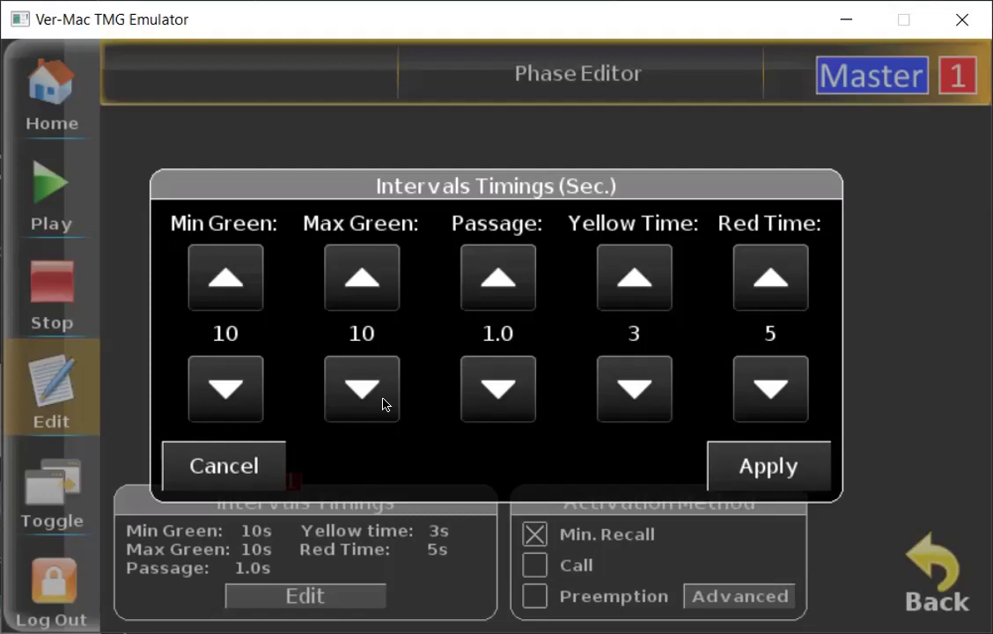
left_click(372, 404)
left_click(364, 405)
left_click(355, 407)
- Enter 15 s as phase 1's Red Time and apply the interval timings
left_click(687, 301)
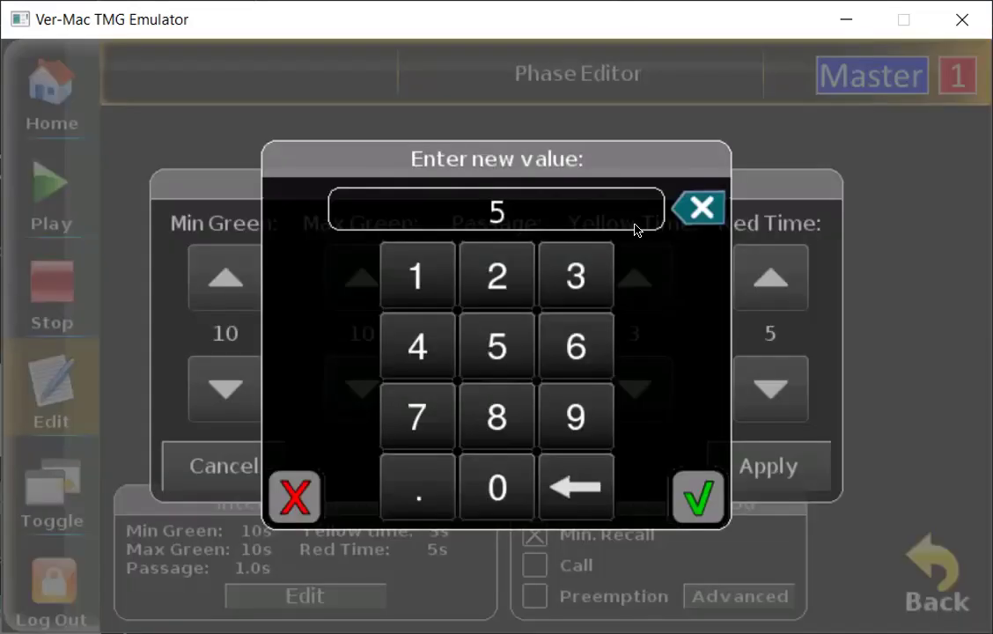
left_click(393, 259)
left_click(465, 327)
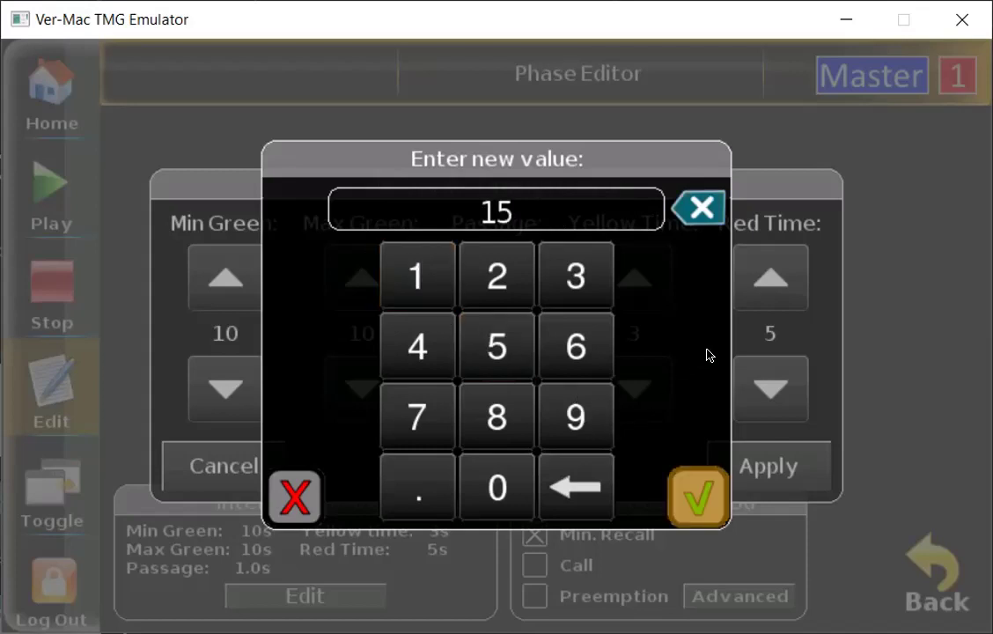
left_click(745, 335)
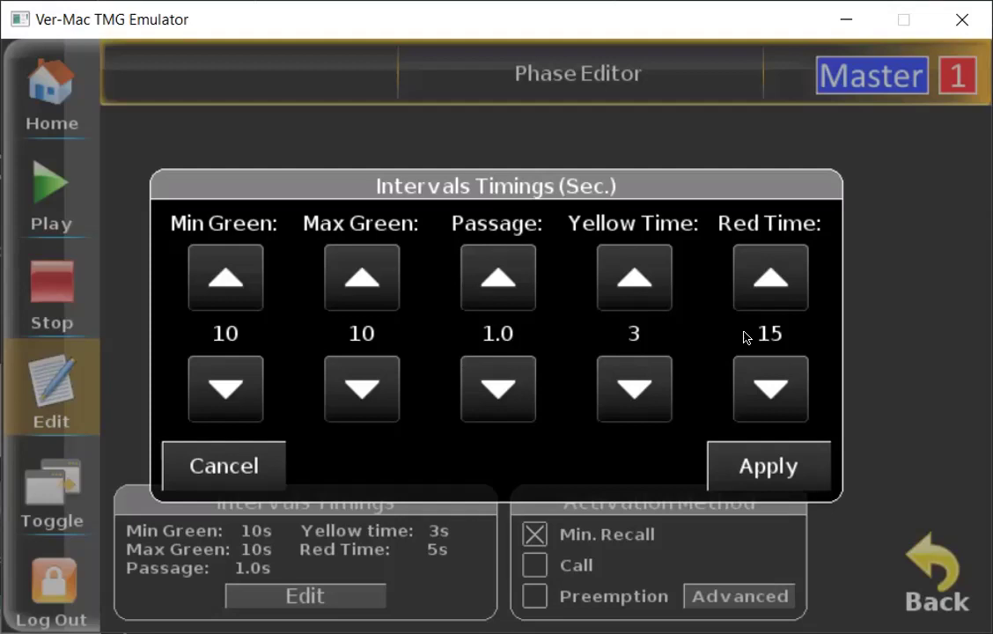
key("Up")
key("Up")
key("Down")
key("Down")
key("Return")
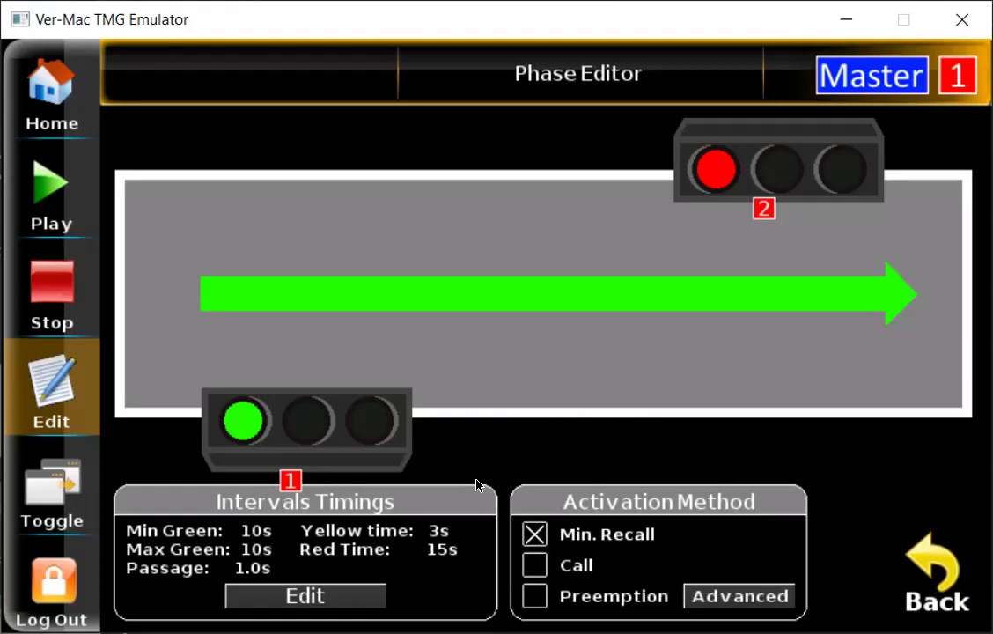
- Leave phase 1 on Min. Recall activation and go back to the Edit Signal Plan list
key("Down")
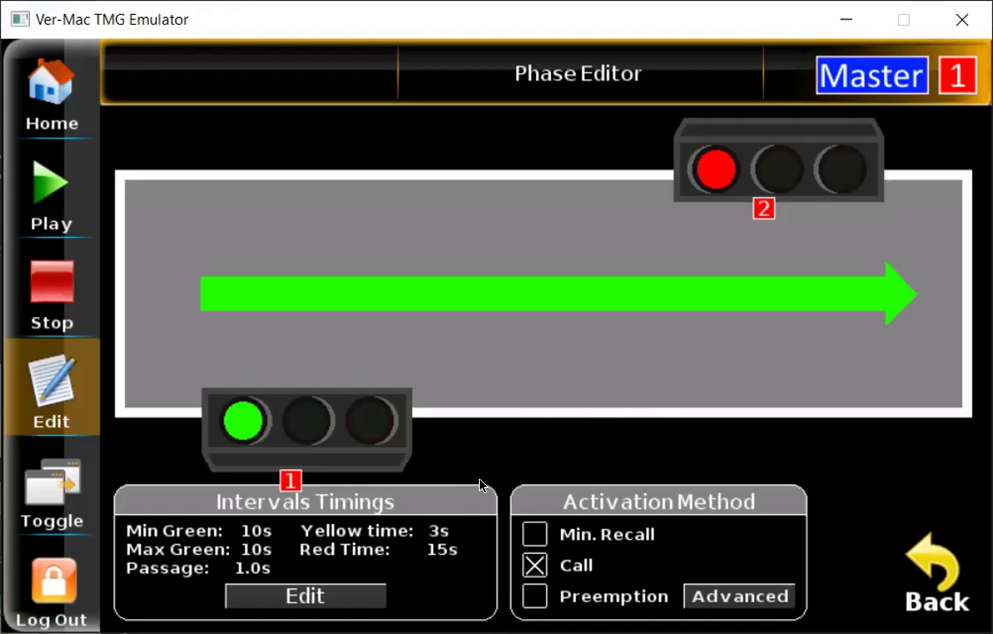
key("Up")
key("Escape")
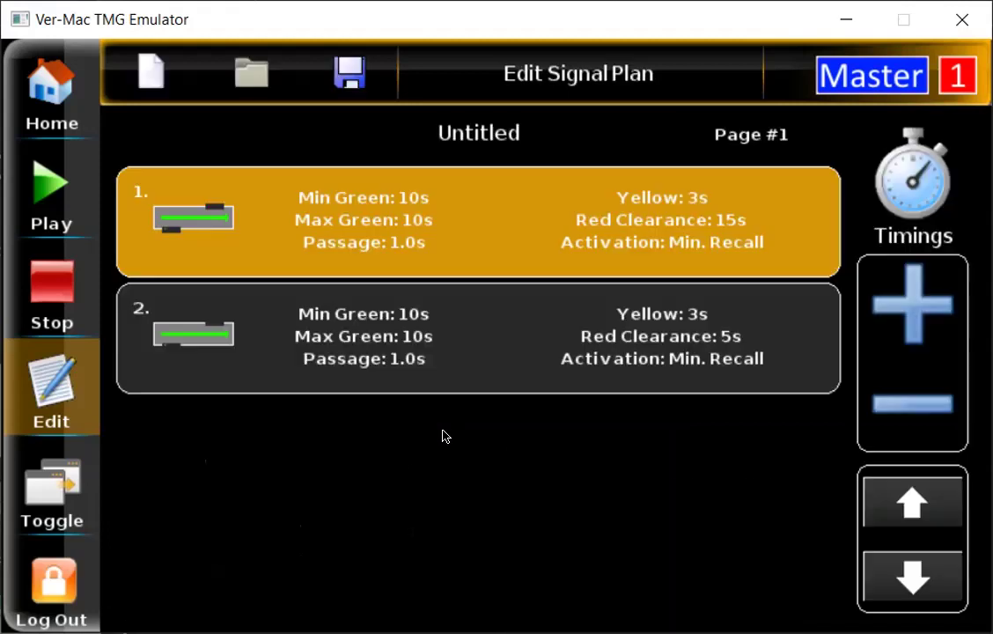
- Open phase 2 in the Phase Editor and reverse its traffic direction
left_click(444, 337)
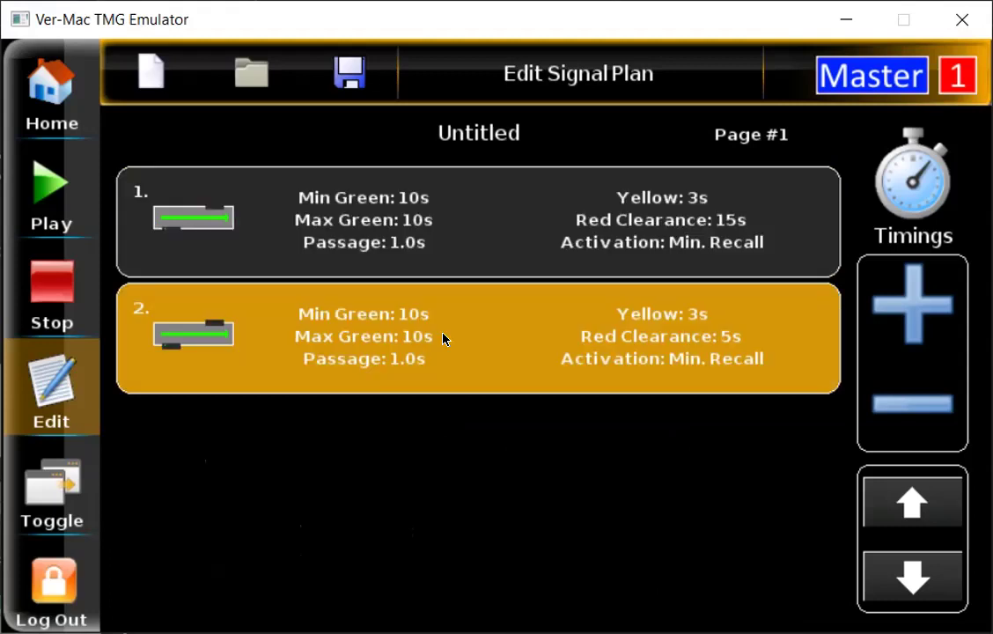
left_click(448, 310)
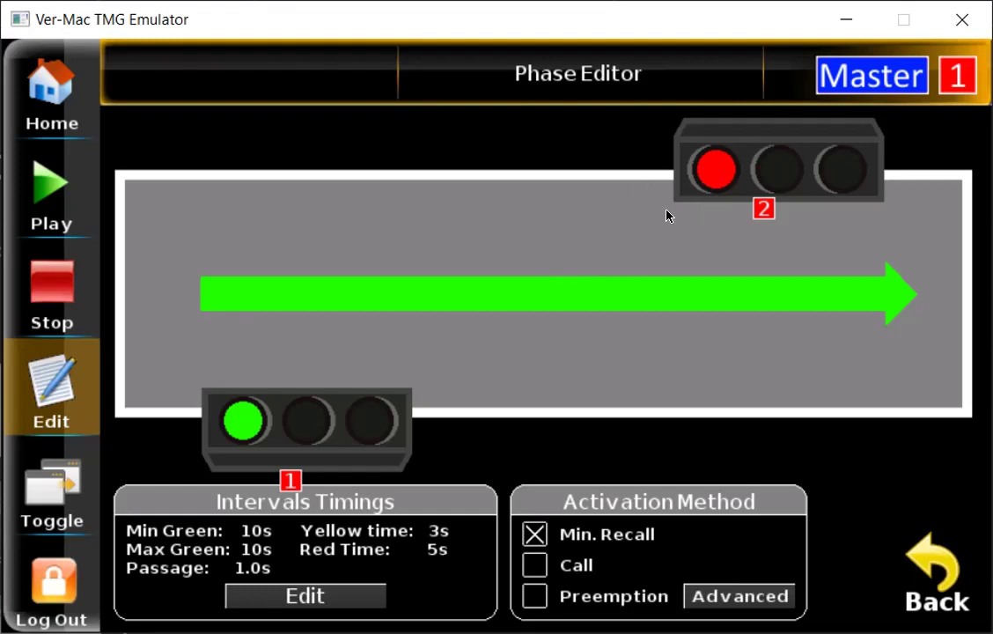
left_click(740, 162)
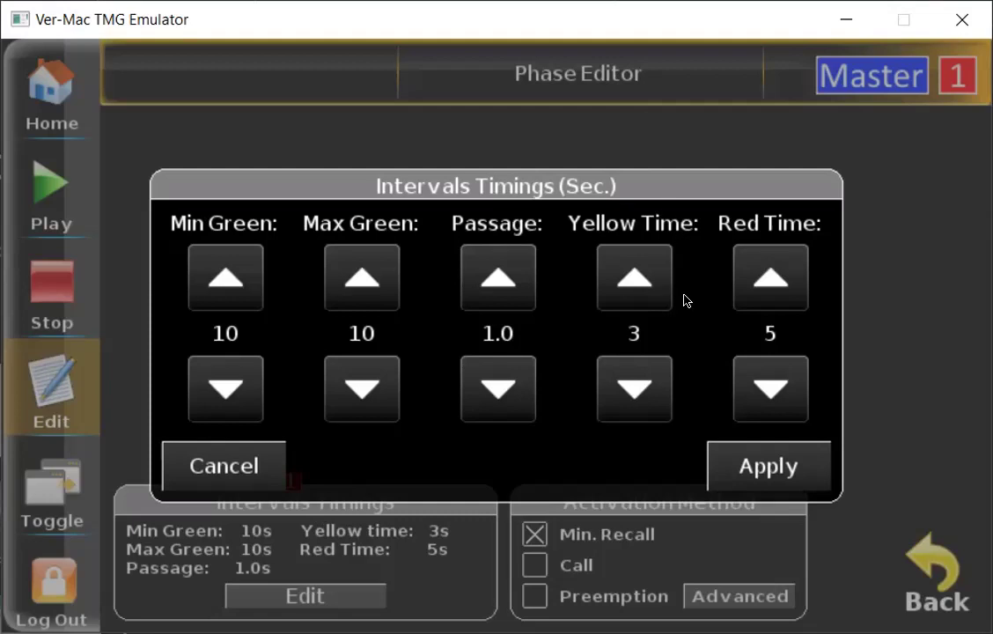
- Enter 15 s as phase 2's Red Time, apply it, and go back
left_click(632, 222)
left_click(396, 275)
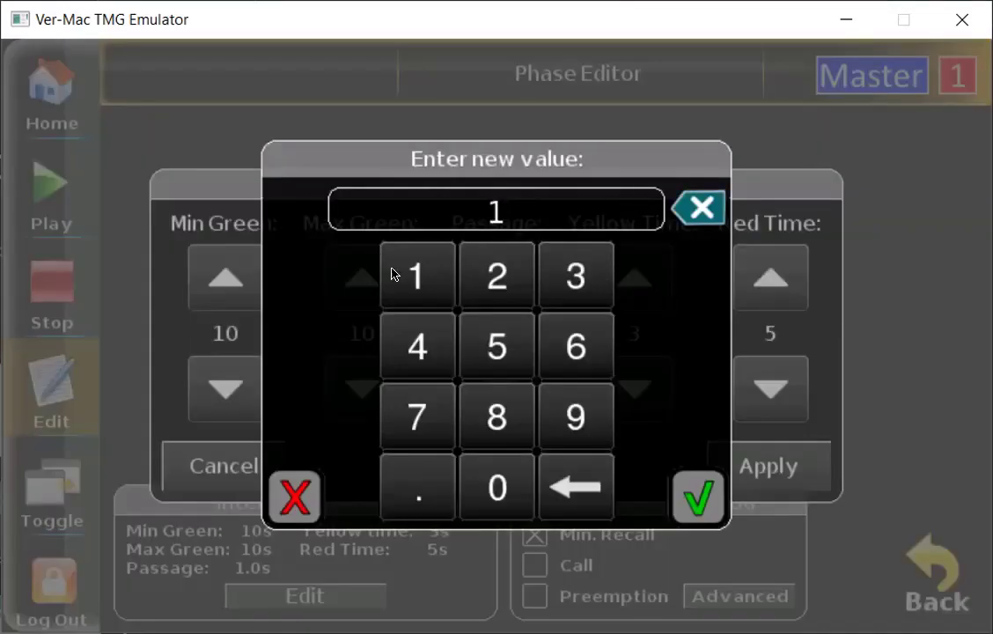
type("5")
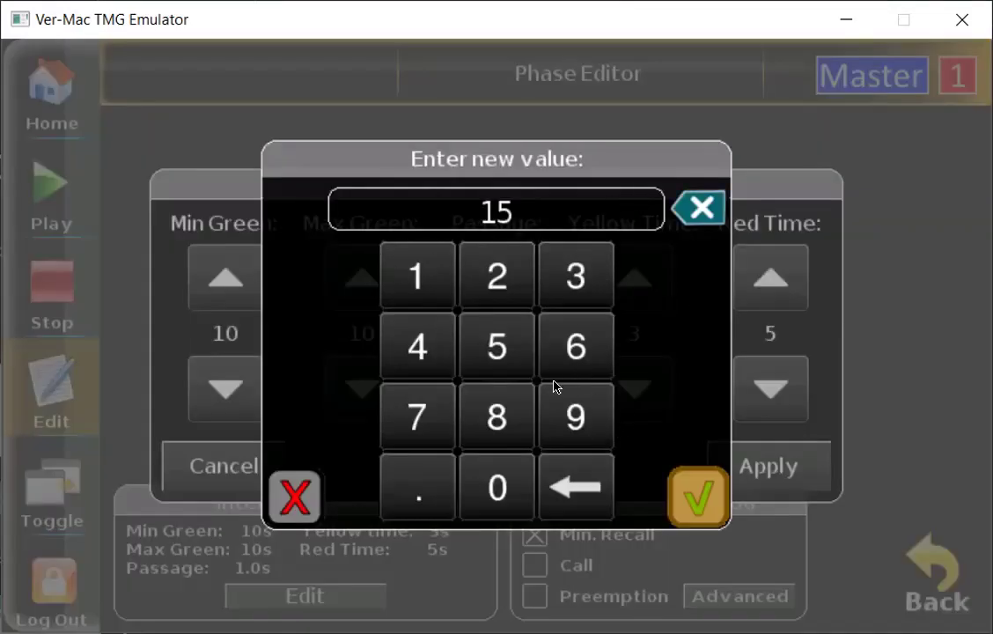
key("Return")
left_click(711, 424)
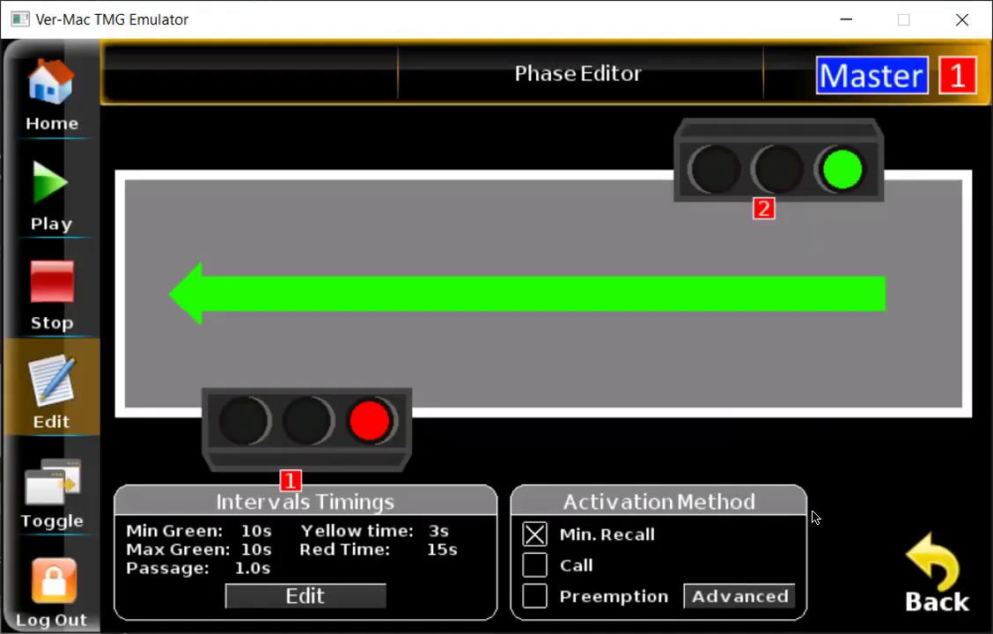
key("Escape")
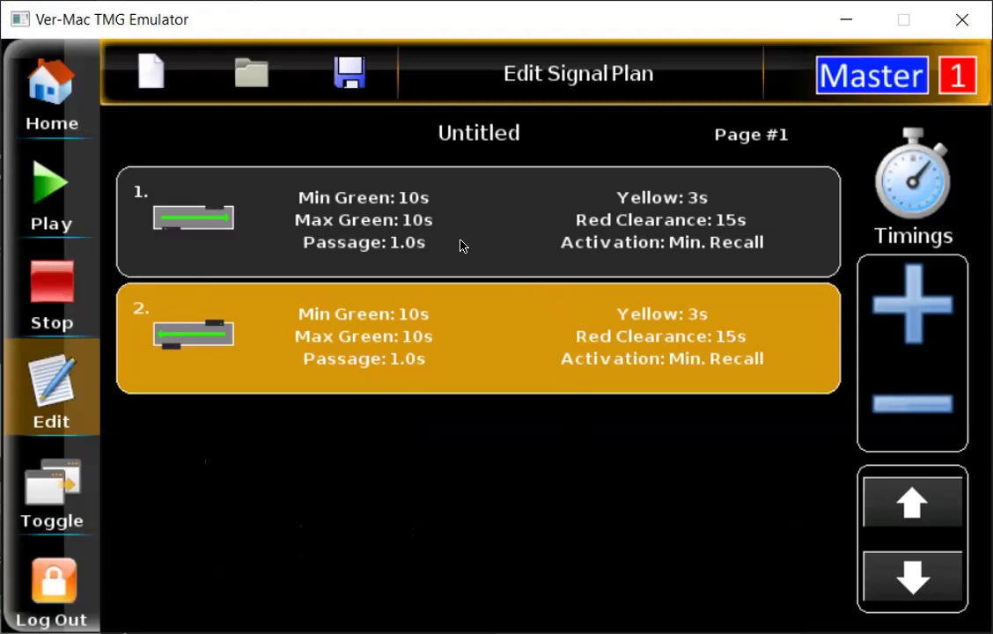
- Save the plan under the name TEST, then bring up the Play list of plans
left_click(349, 74)
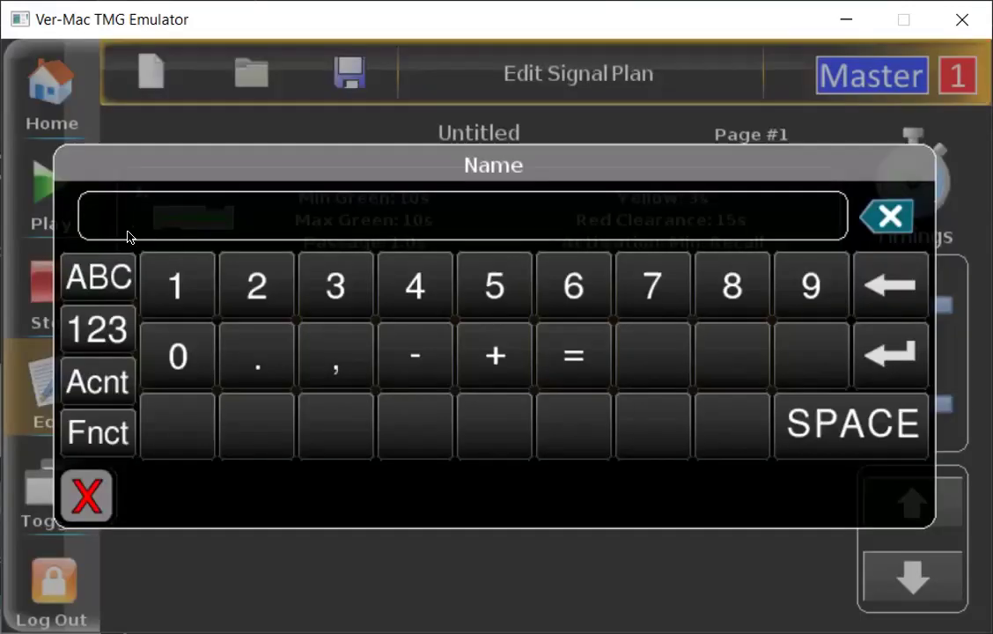
type("TE")
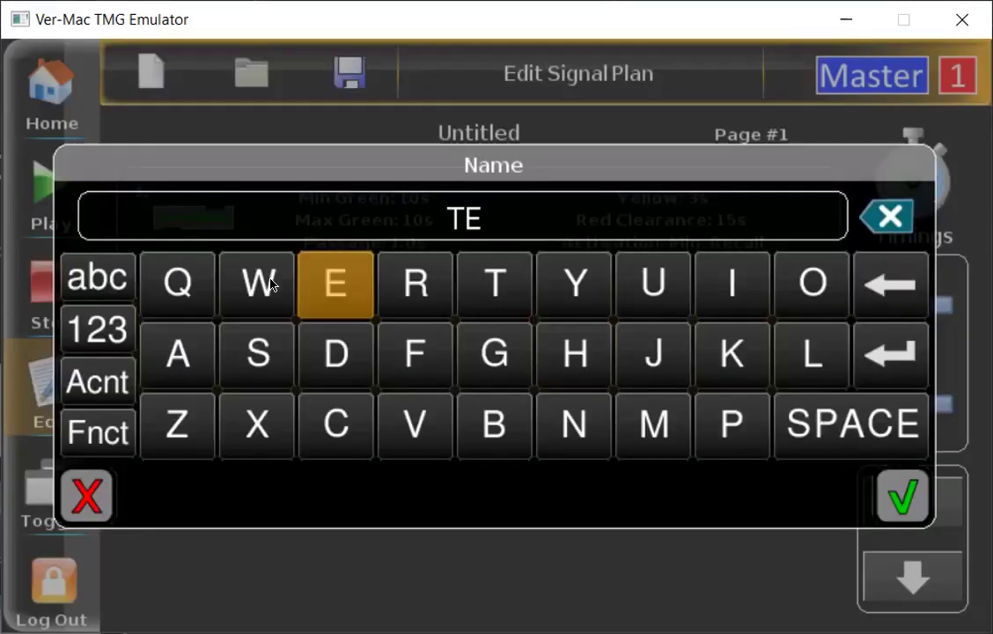
type("ST")
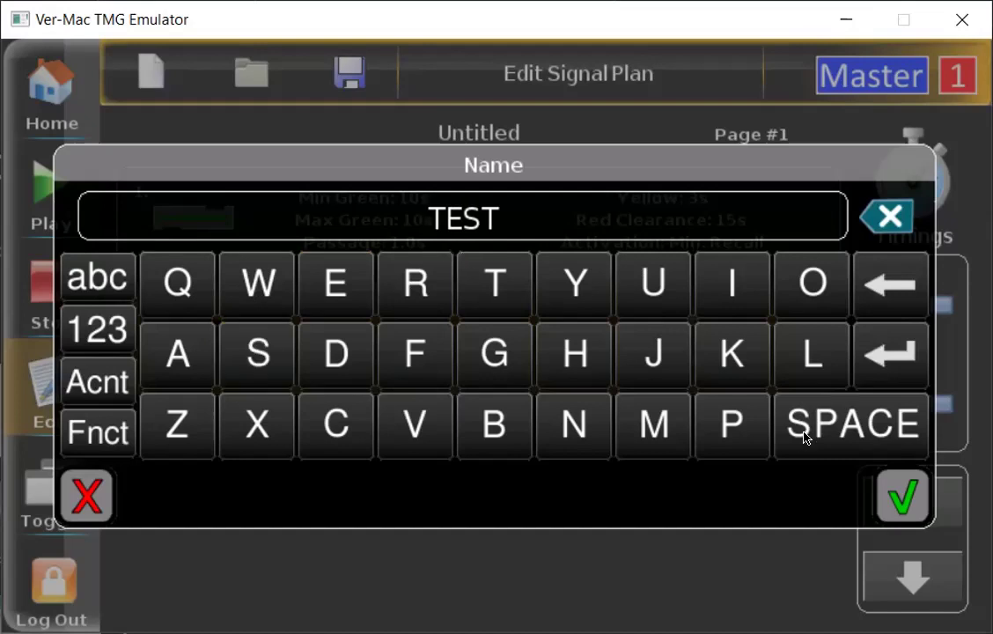
key("Return")
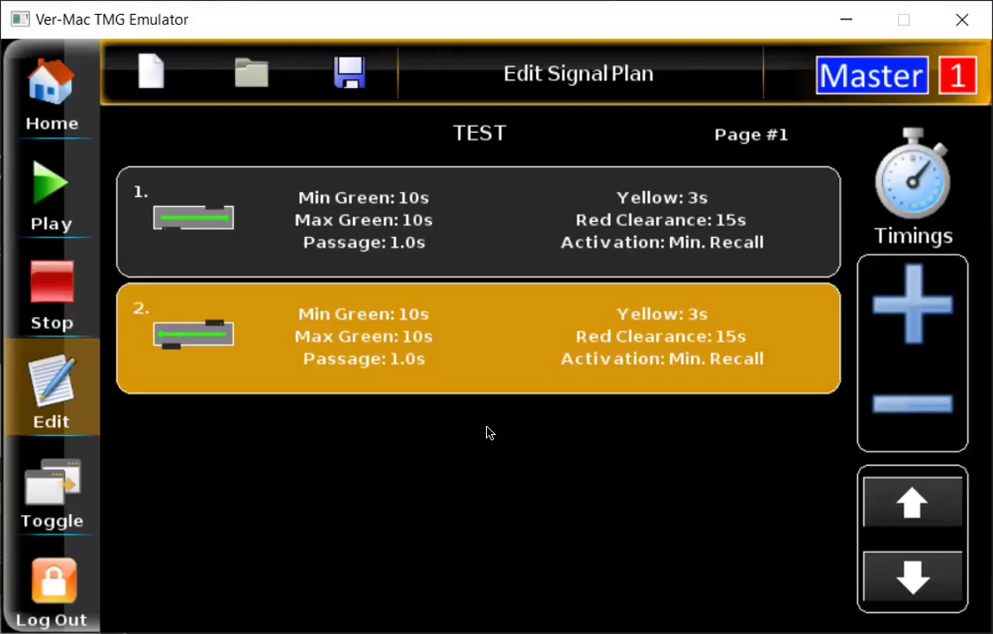
left_click(76, 186)
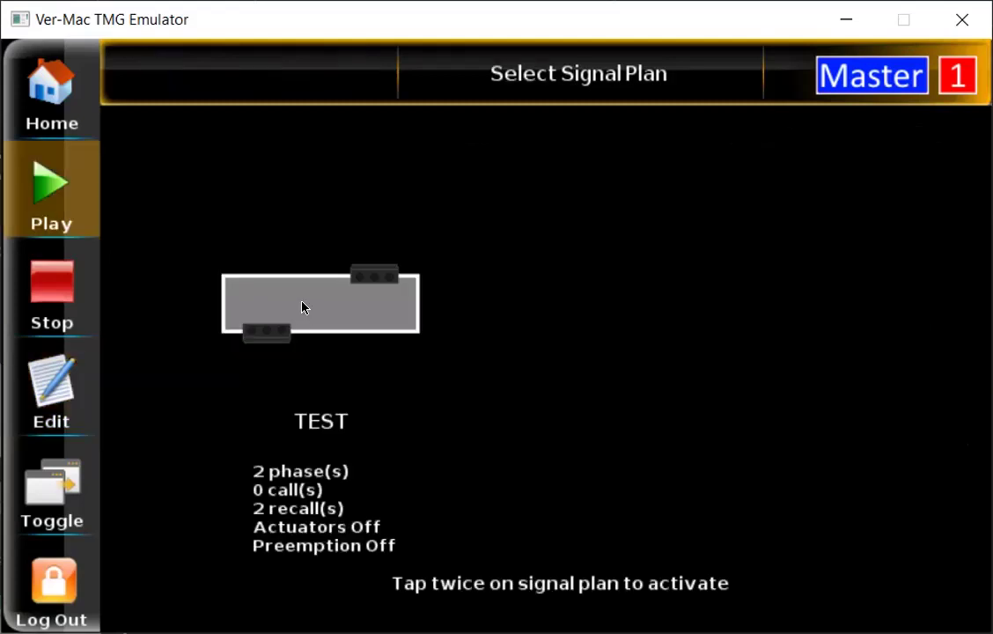
- Start the TEST plan running in Automatic mode
double_click(294, 323)
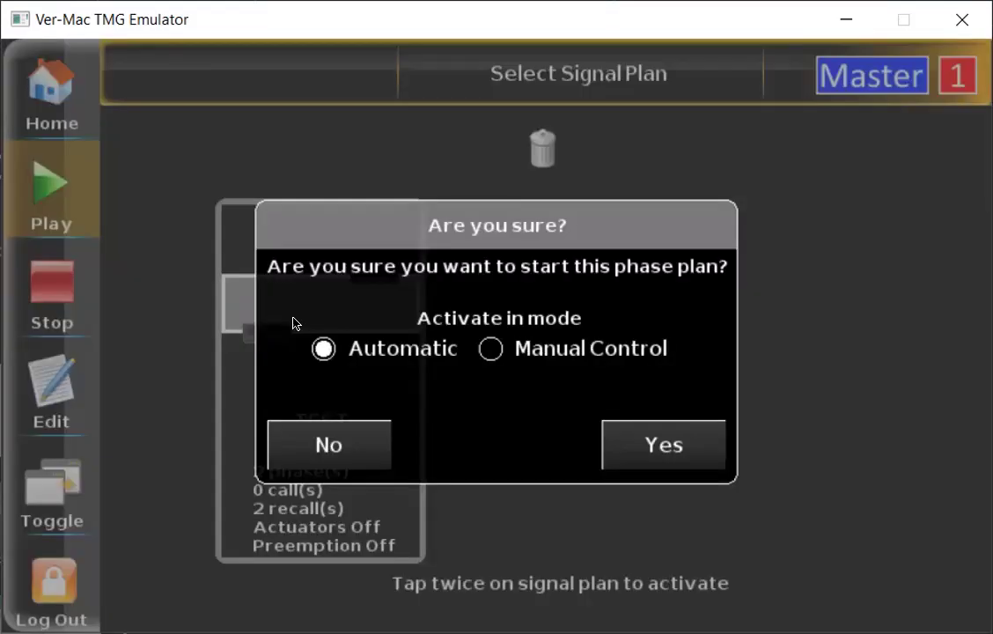
key("Return")
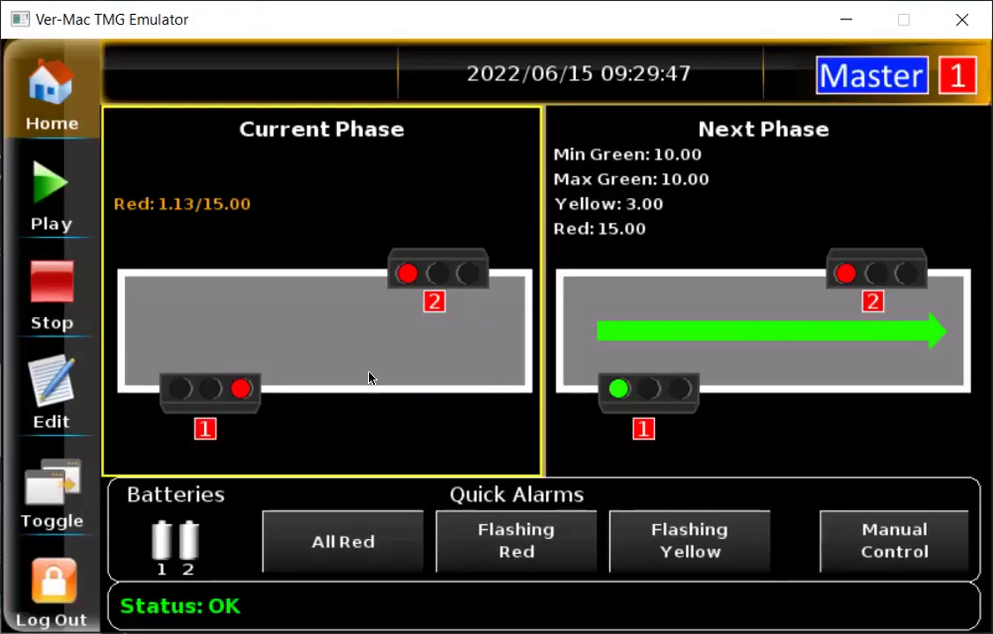